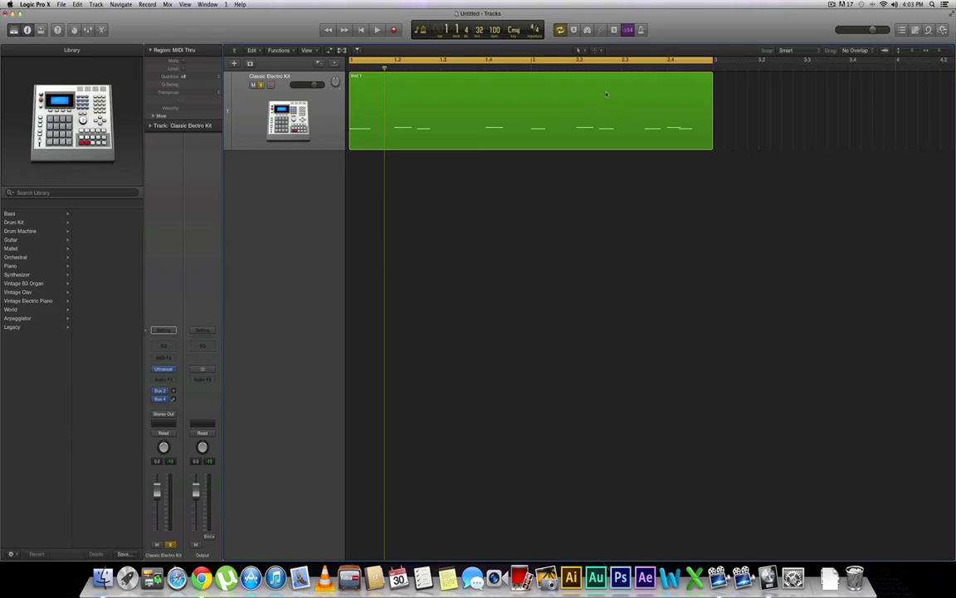
- Duplicate the Classic Electro Kit track and copy the Inst 1 region onto the new track at the same position
{"action": "key", "text": "space"}
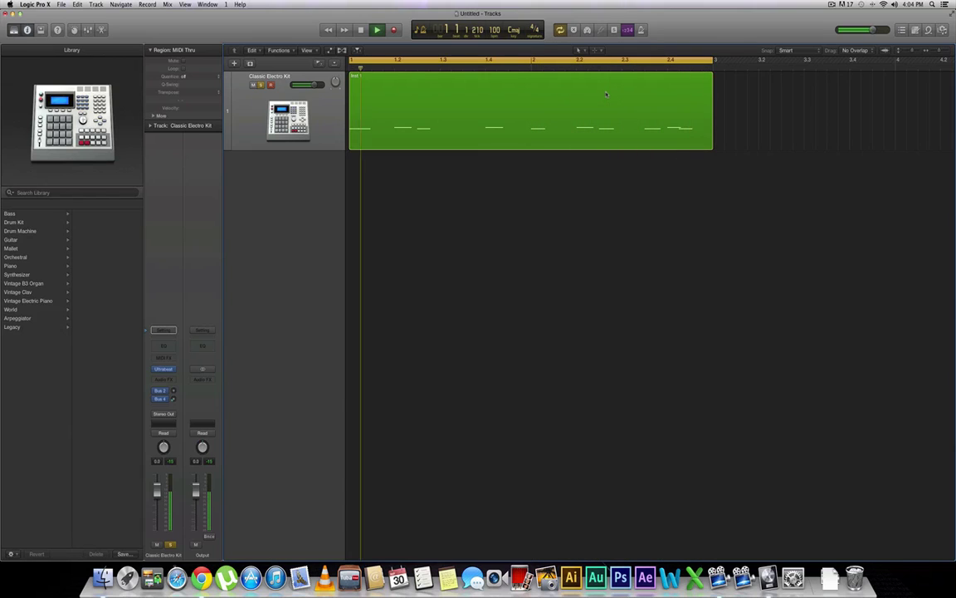
{"action": "key", "text": "space"}
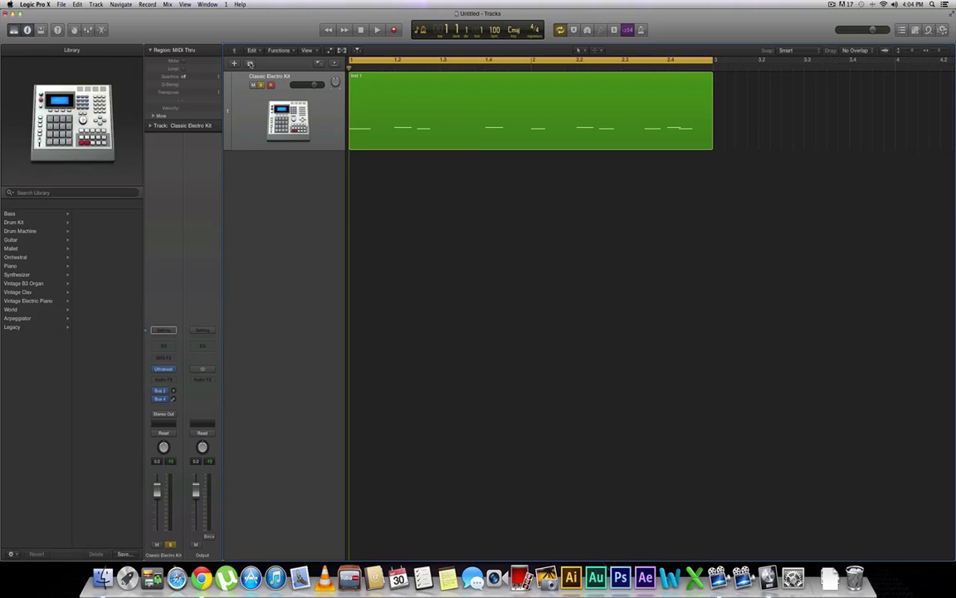
{"action": "left_click", "coordinate": [250, 63]}
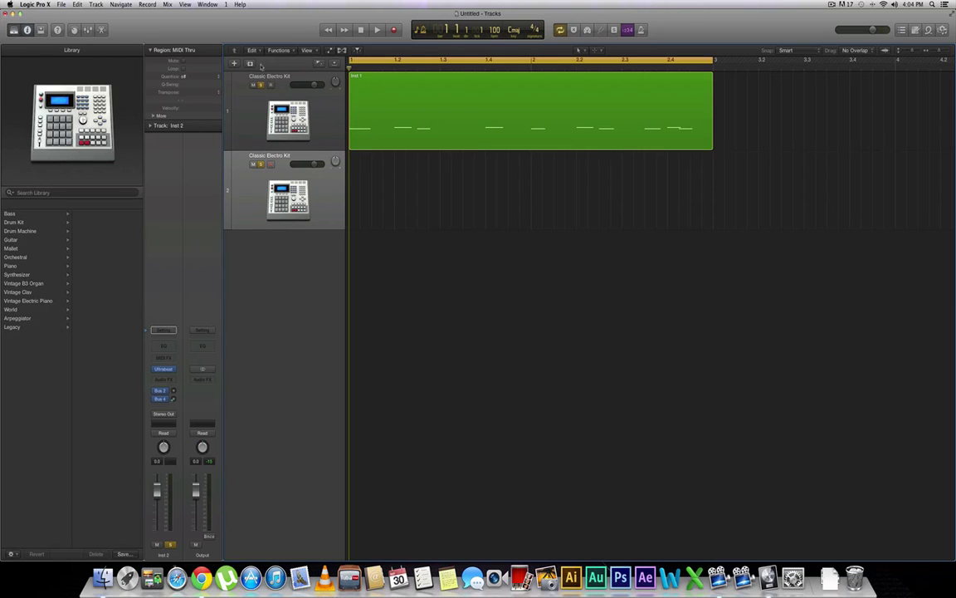
{"action": "left_click", "coordinate": [431, 106]}
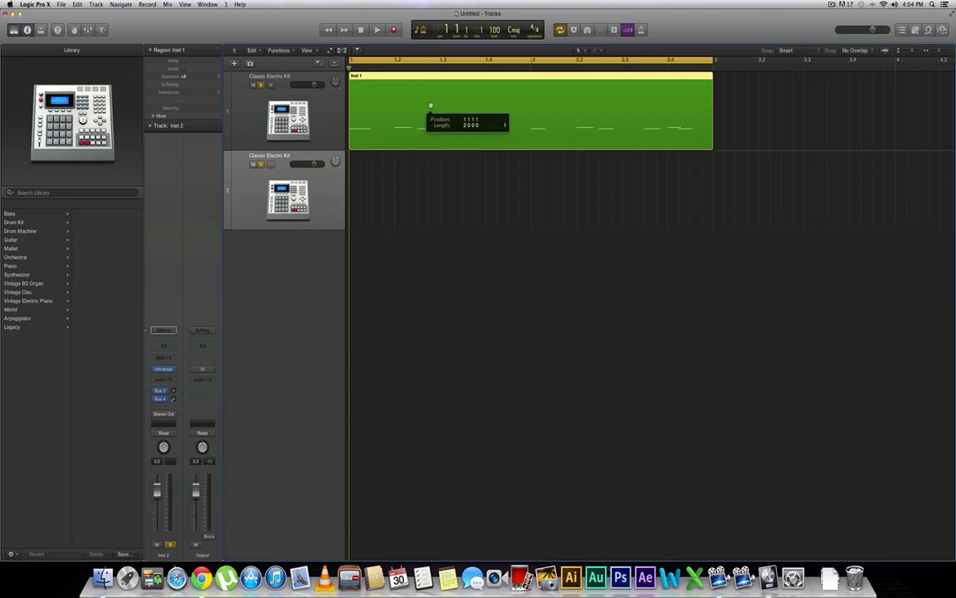
{"action": "left_click_drag", "start_coordinate": [431, 105], "coordinate": [430, 175]}
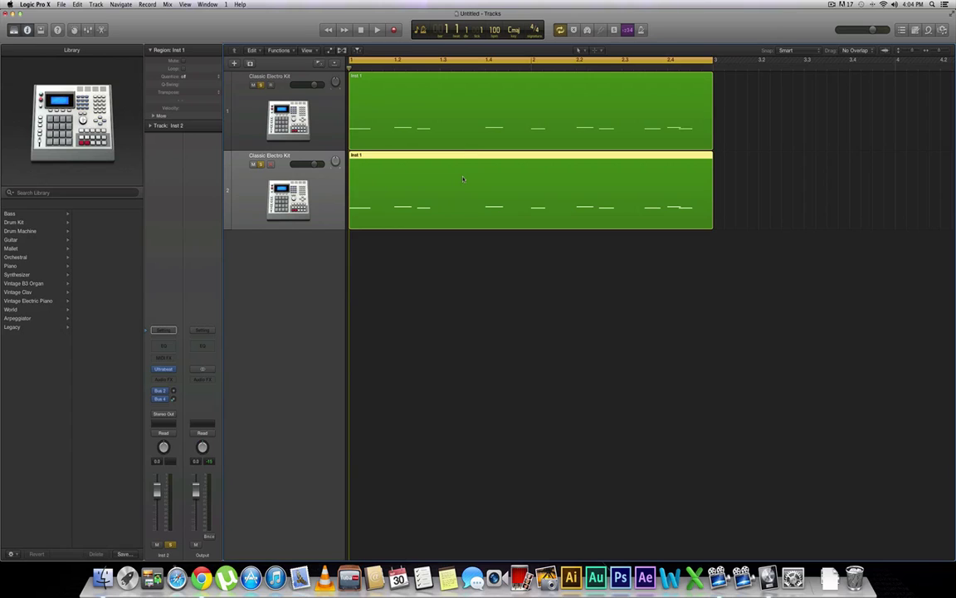
- Delete all D1 notes from the copied region in the Piano Roll, keeping only the C1 kick notes
{"action": "left_click", "coordinate": [101, 30]}
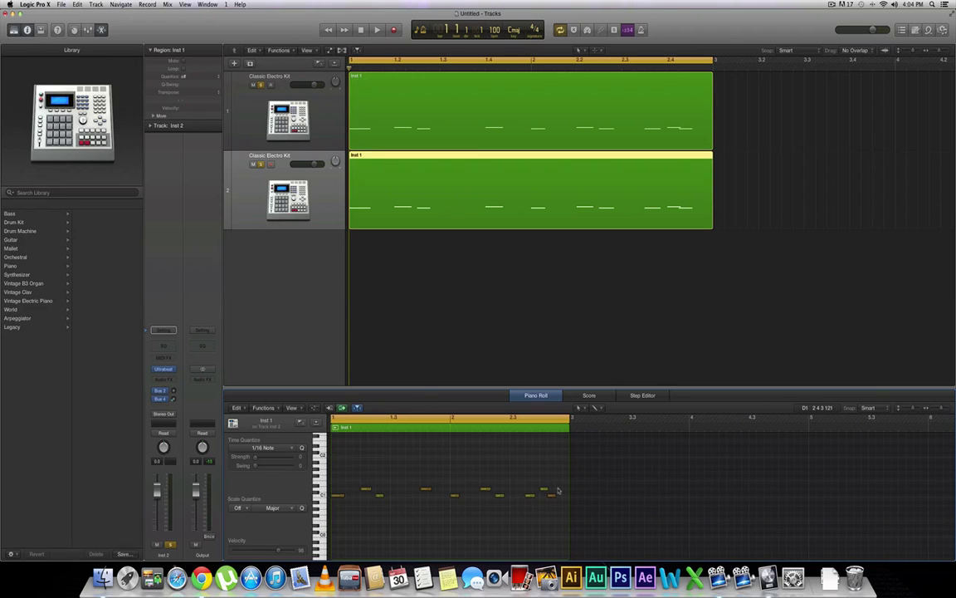
{"action": "left_click_drag", "start_coordinate": [558, 491], "coordinate": [355, 477]}
{"action": "left_click", "coordinate": [376, 481]}
{"action": "left_click", "coordinate": [322, 490]}
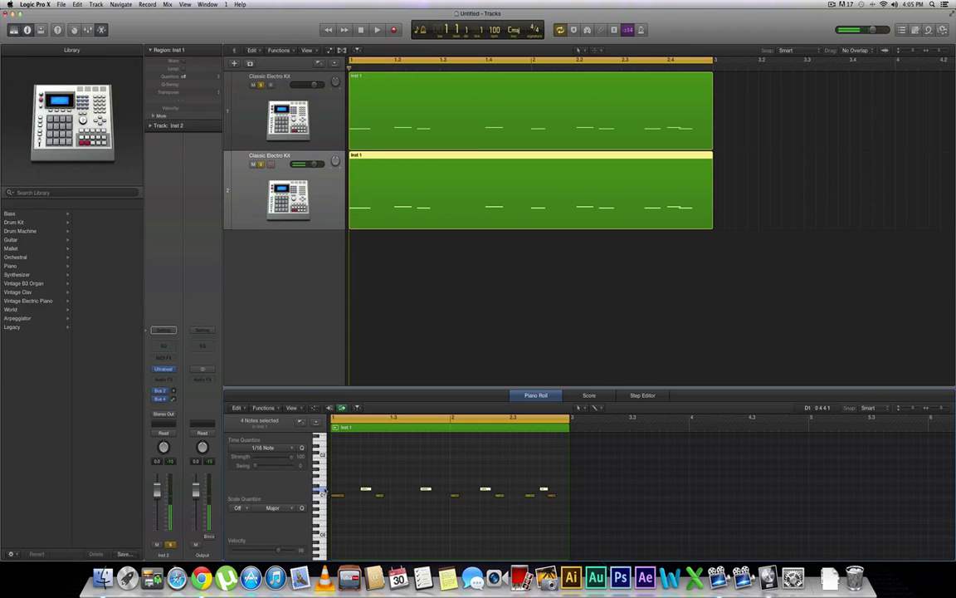
{"action": "key", "text": "Delete"}
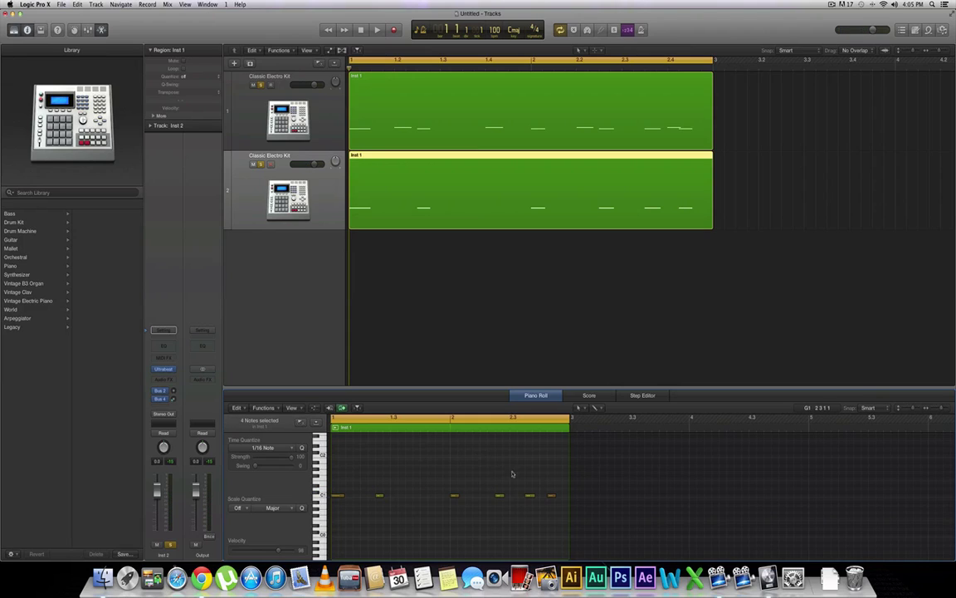
{"action": "left_click_drag", "start_coordinate": [344, 476], "coordinate": [557, 437]}
{"action": "left_click", "coordinate": [504, 362]}
{"action": "left_click", "coordinate": [361, 214]}
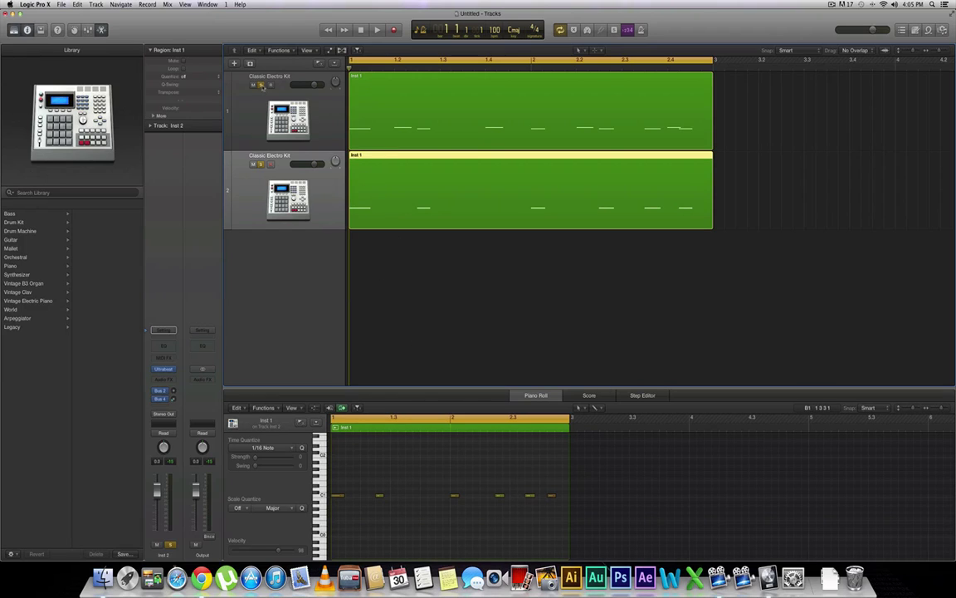
- Turn off solo on the first track and audition the duplicated kick track alone
{"action": "left_click", "coordinate": [261, 84]}
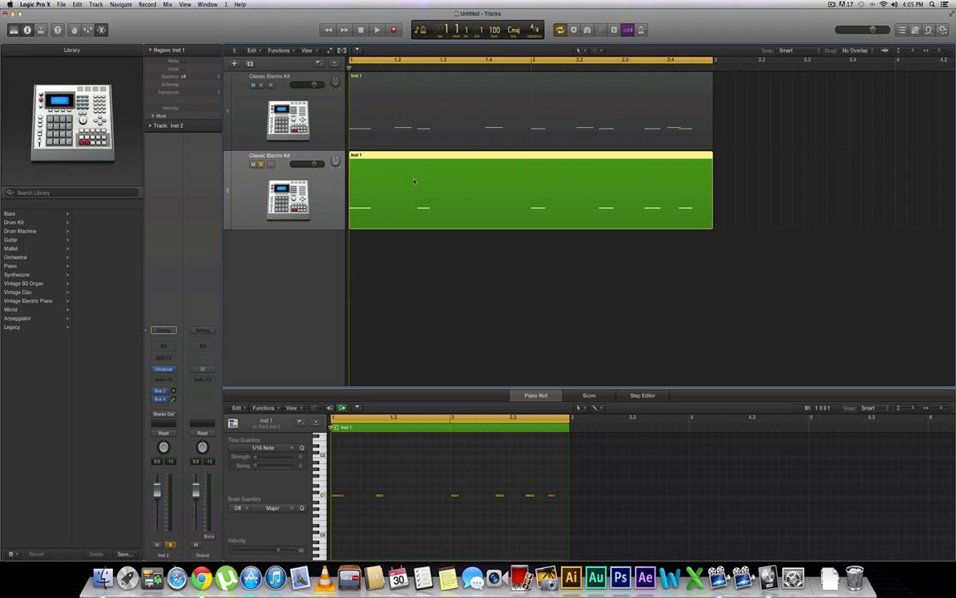
{"action": "key", "text": "space"}
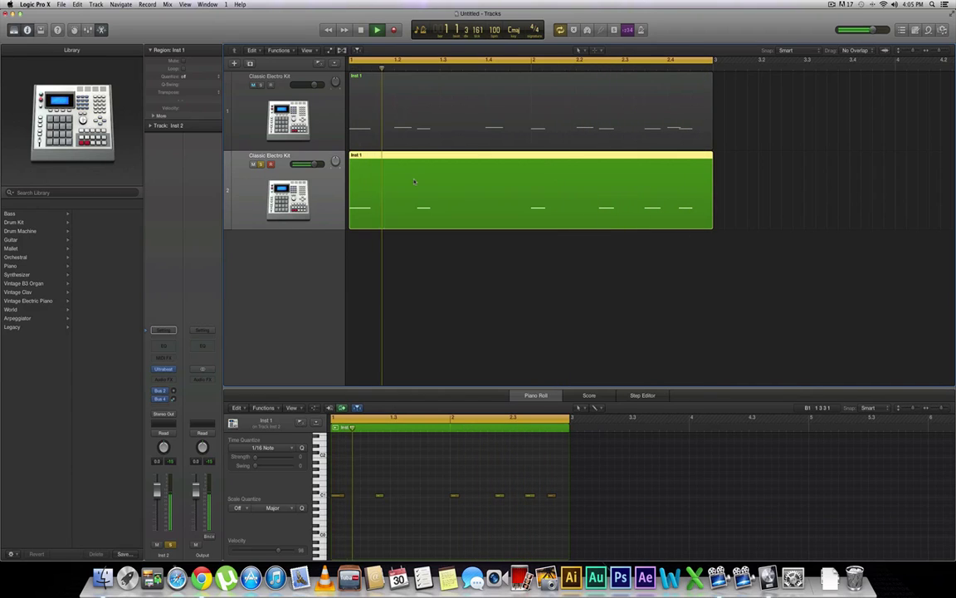
{"action": "key", "text": "space"}
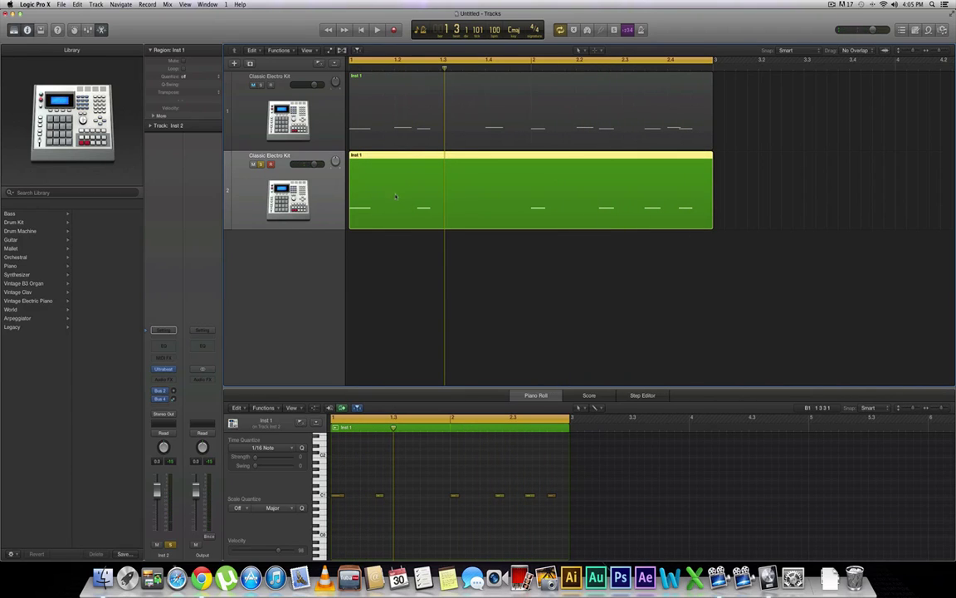
- Open the duplicated track's Ultrabeat instrument, place its window clear of the track headers, and audition the kick
{"action": "left_click", "coordinate": [164, 371]}
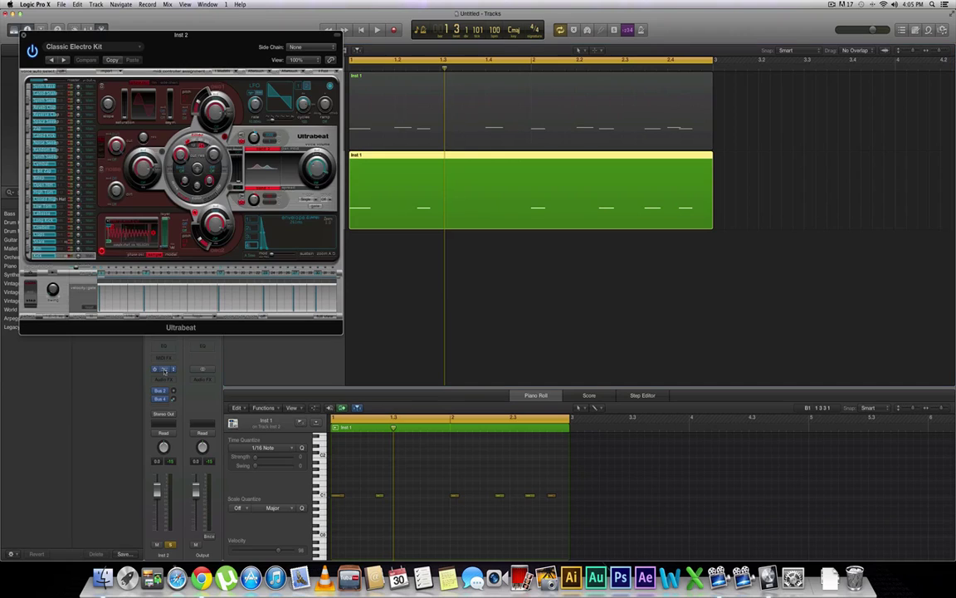
{"action": "left_click_drag", "start_coordinate": [158, 35], "coordinate": [766, 2]}
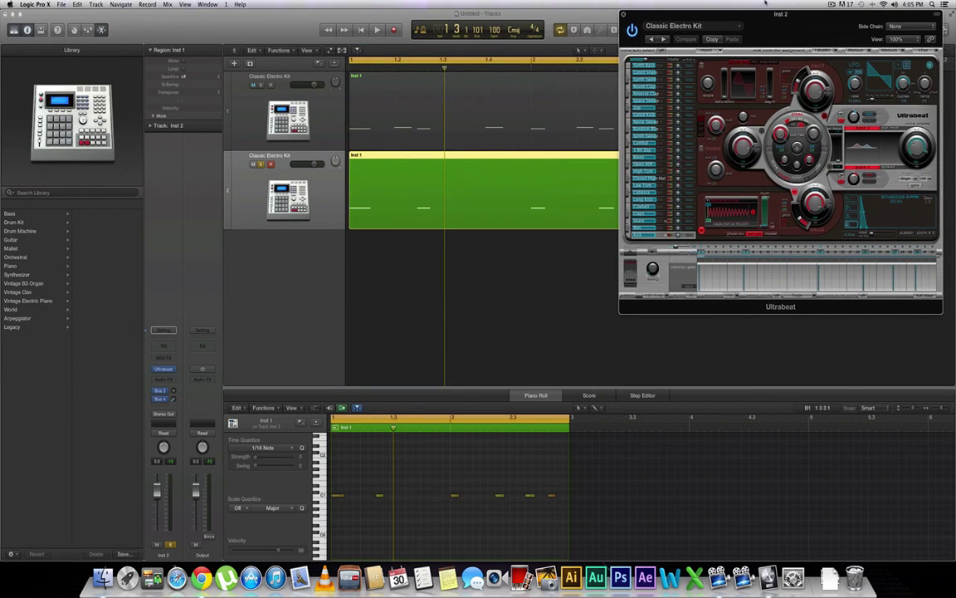
{"action": "left_click_drag", "start_coordinate": [676, 16], "coordinate": [668, 18]}
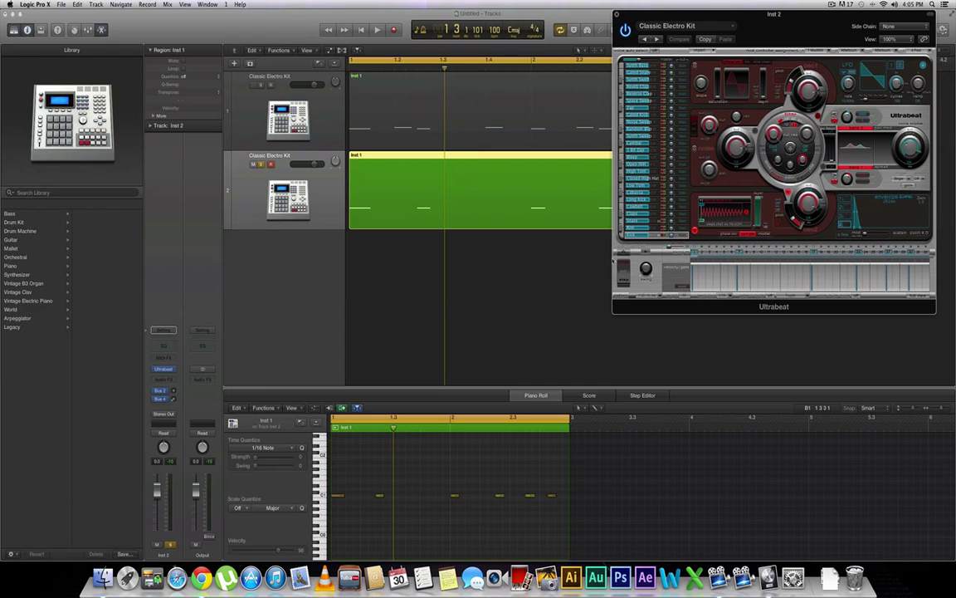
{"action": "key", "text": "space"}
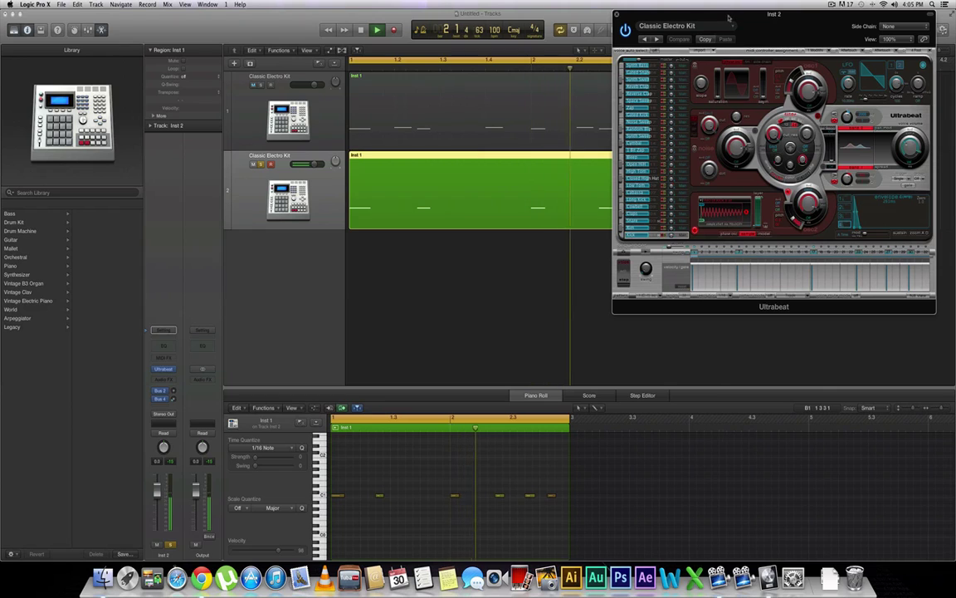
{"action": "left_click_drag", "start_coordinate": [729, 22], "coordinate": [677, 14]}
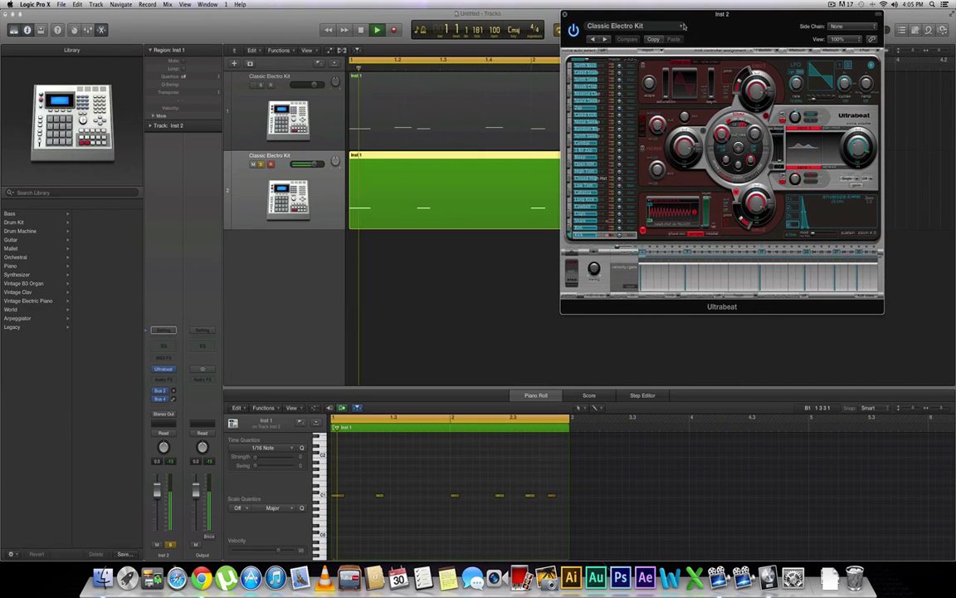
{"action": "key", "text": "space"}
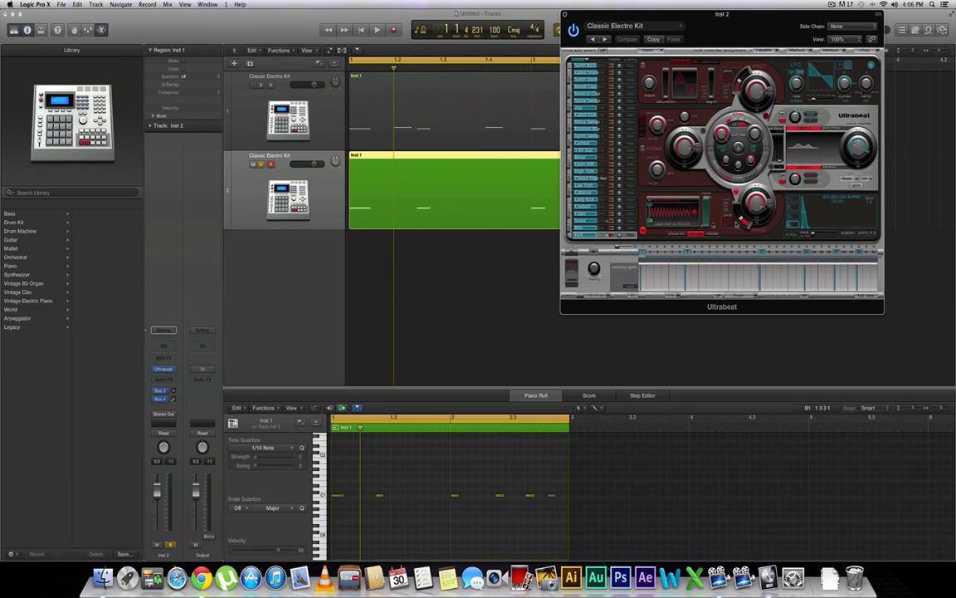
- Lower the pitch of Ultrabeat's oscillator 2 for the kick and audition the change
{"action": "mouse_move", "coordinate": [742, 220]}
{"action": "left_click_drag", "start_coordinate": [740, 218], "coordinate": [740, 233]}
{"action": "key", "text": "space"}
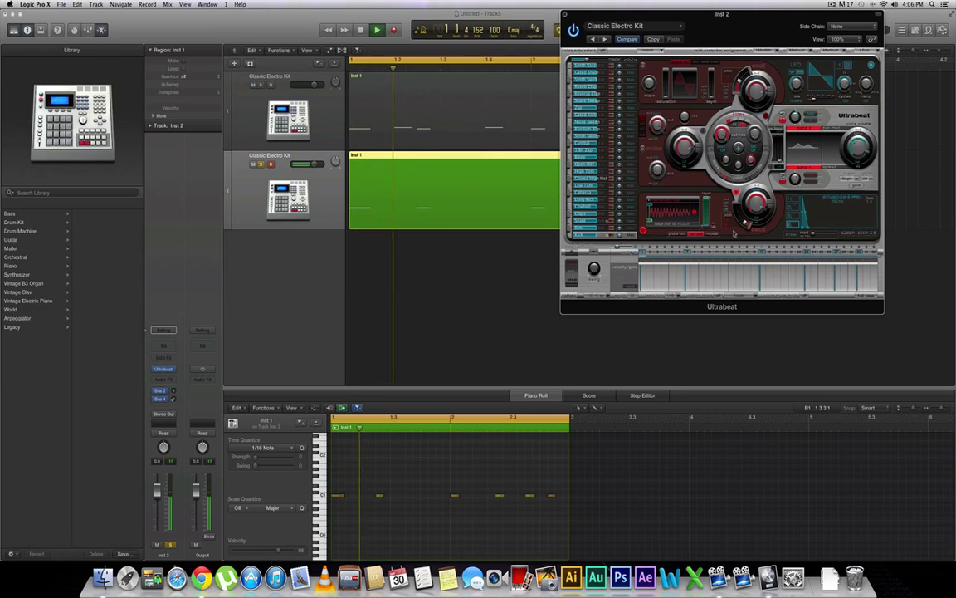
{"action": "key", "text": "space"}
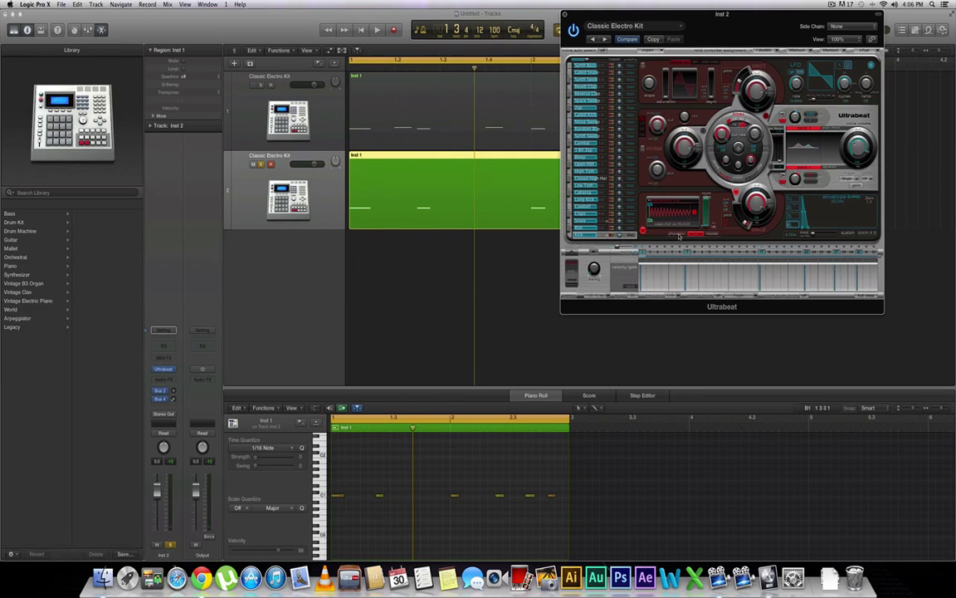
- Switch oscillator 2 to phase oscillator mode, readjust its pitch, and audition the kick
{"action": "left_click", "coordinate": [679, 236]}
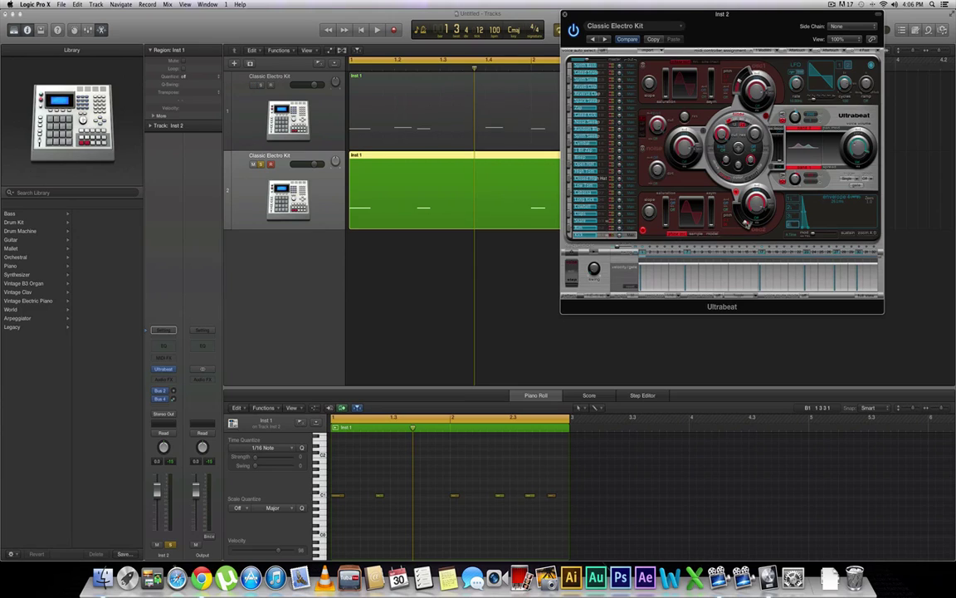
{"action": "left_click_drag", "start_coordinate": [745, 223], "coordinate": [739, 214]}
{"action": "left_click_drag", "start_coordinate": [741, 217], "coordinate": [742, 221]}
{"action": "key", "text": "space"}
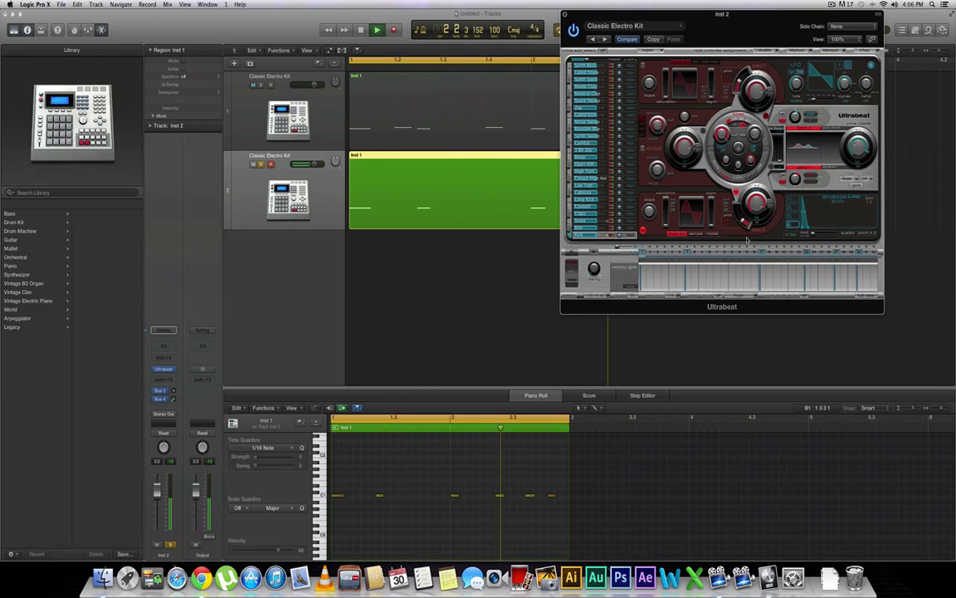
{"action": "key", "text": "space"}
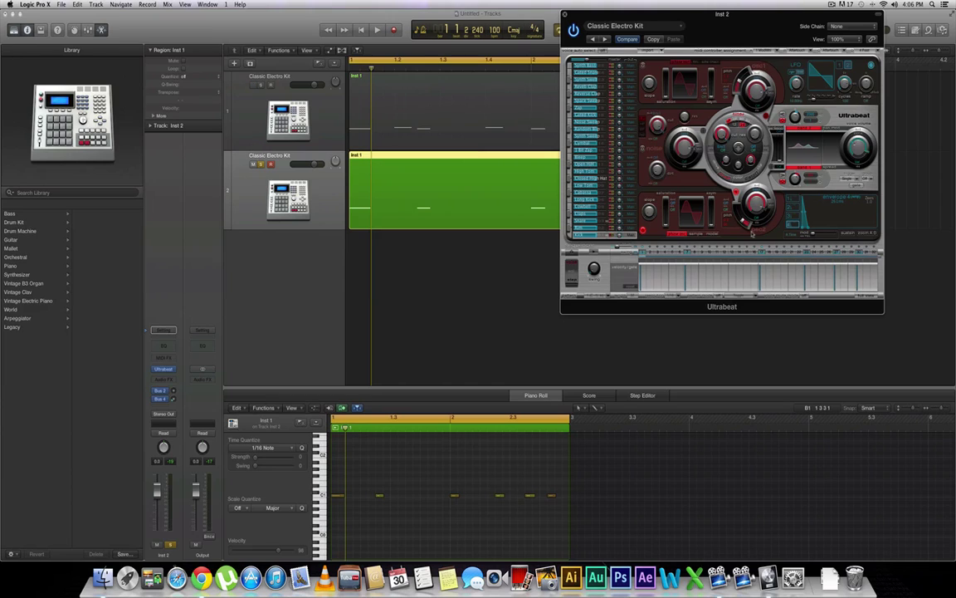
- Lengthen the kick's volume envelope and fine-tune oscillator 2's waveform sliders and volume
{"action": "mouse_move", "coordinate": [666, 223]}
{"action": "left_mouse_down"}
{"action": "mouse_move", "coordinate": [667, 210]}
{"action": "mouse_move", "coordinate": [667, 235]}
{"action": "left_mouse_up"}
{"action": "mouse_move", "coordinate": [710, 225]}
{"action": "left_mouse_down"}
{"action": "mouse_move", "coordinate": [711, 199]}
{"action": "mouse_move", "coordinate": [710, 234]}
{"action": "left_mouse_up"}
{"action": "key", "text": "space"}
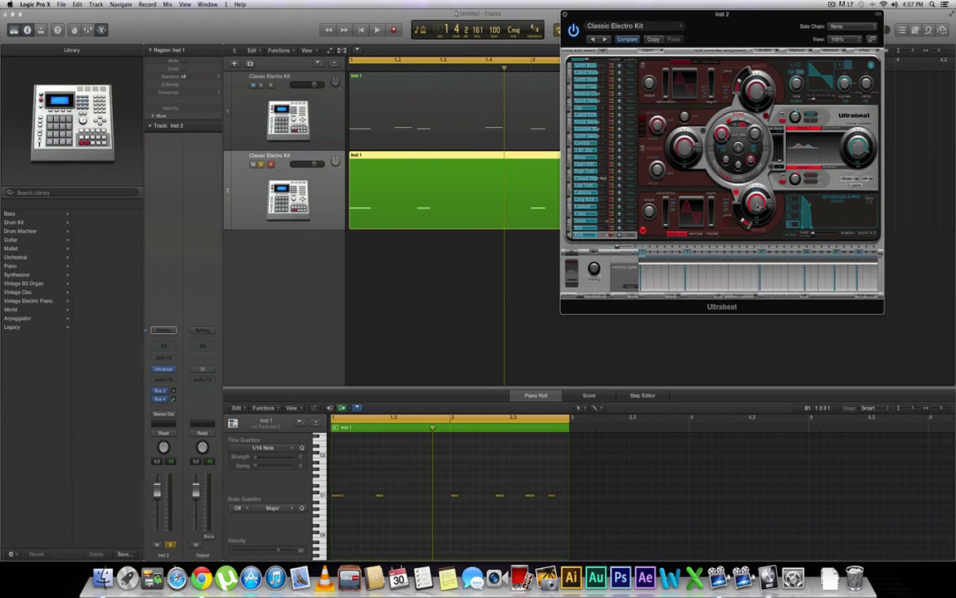
{"action": "mouse_move", "coordinate": [760, 208]}
{"action": "left_click_drag", "start_coordinate": [757, 207], "coordinate": [756, 210]}
{"action": "key", "text": "space"}
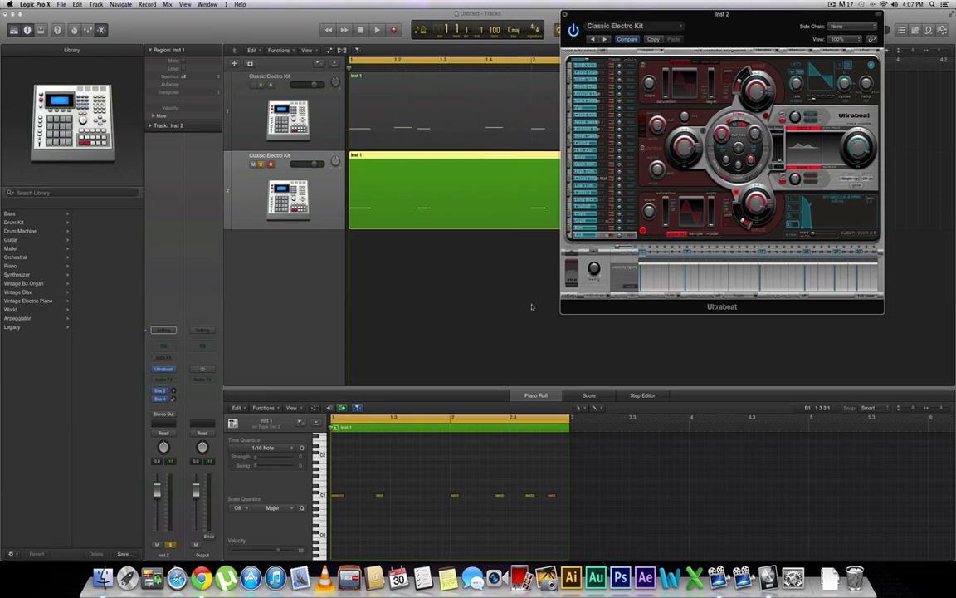
- Fine-tune oscillator 2's pitch for the kick while auditioning the loop
{"action": "key", "text": "space"}
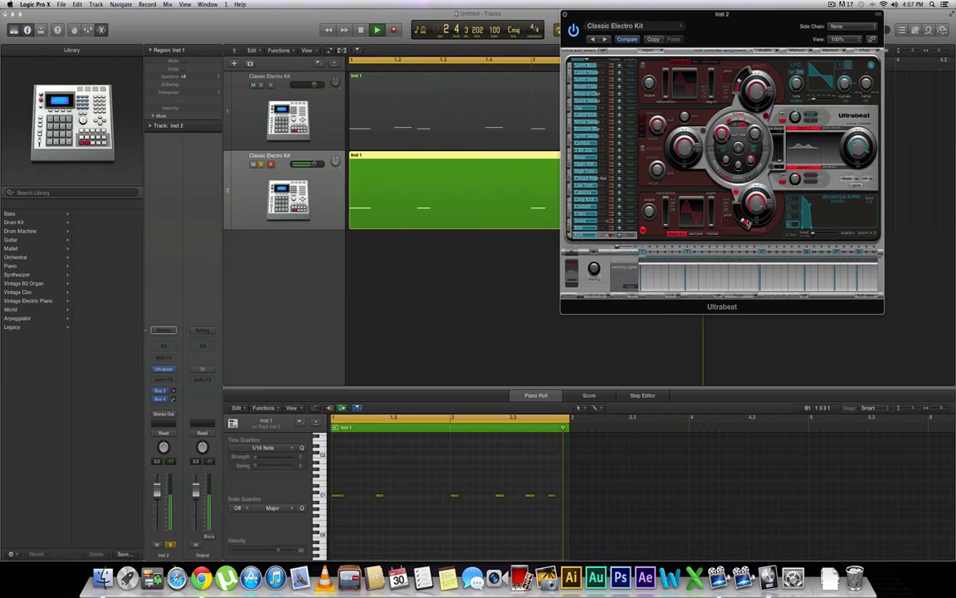
{"action": "key", "text": "space"}
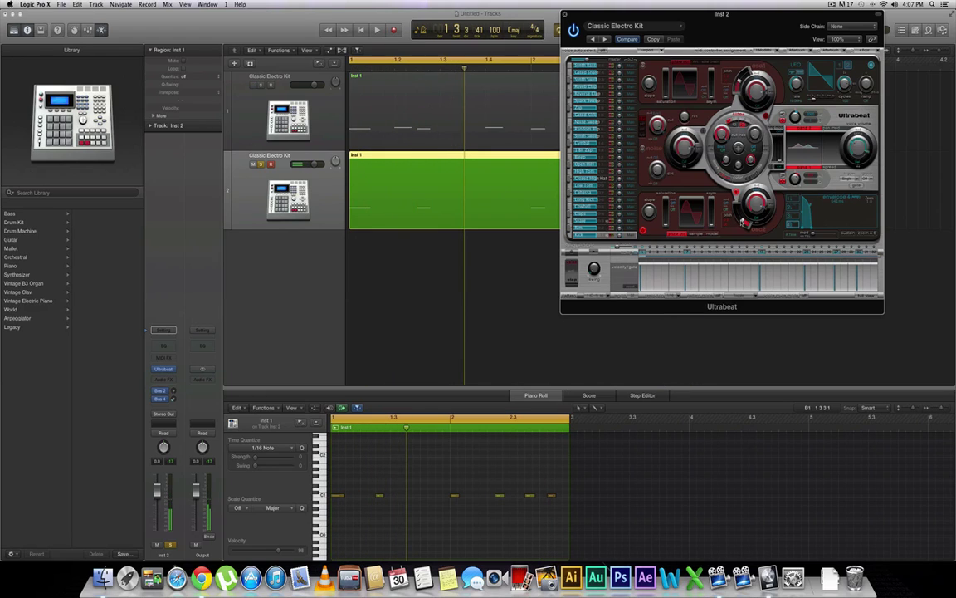
{"action": "mouse_move", "coordinate": [744, 221]}
{"action": "key", "text": "space"}
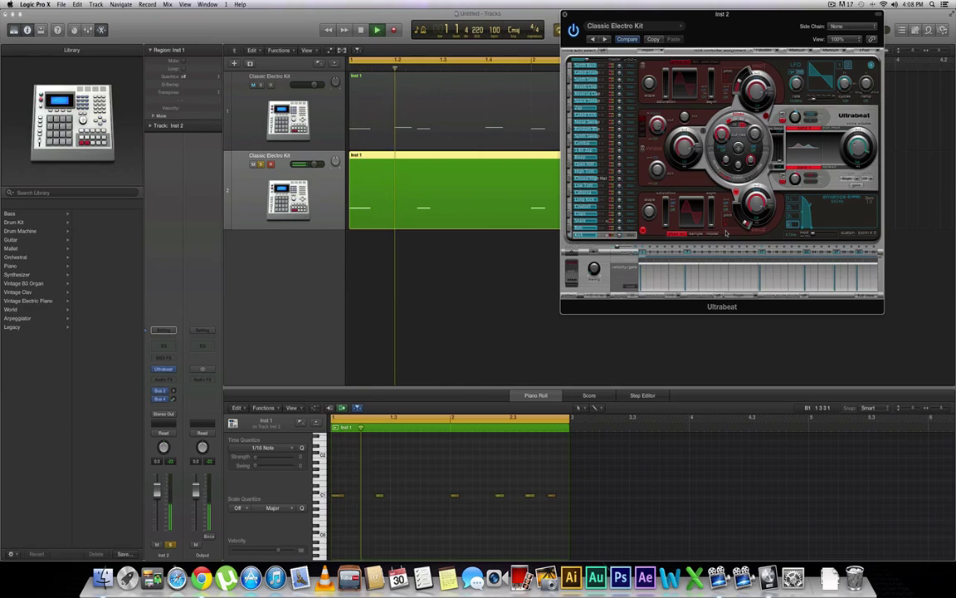
{"action": "key", "text": "space"}
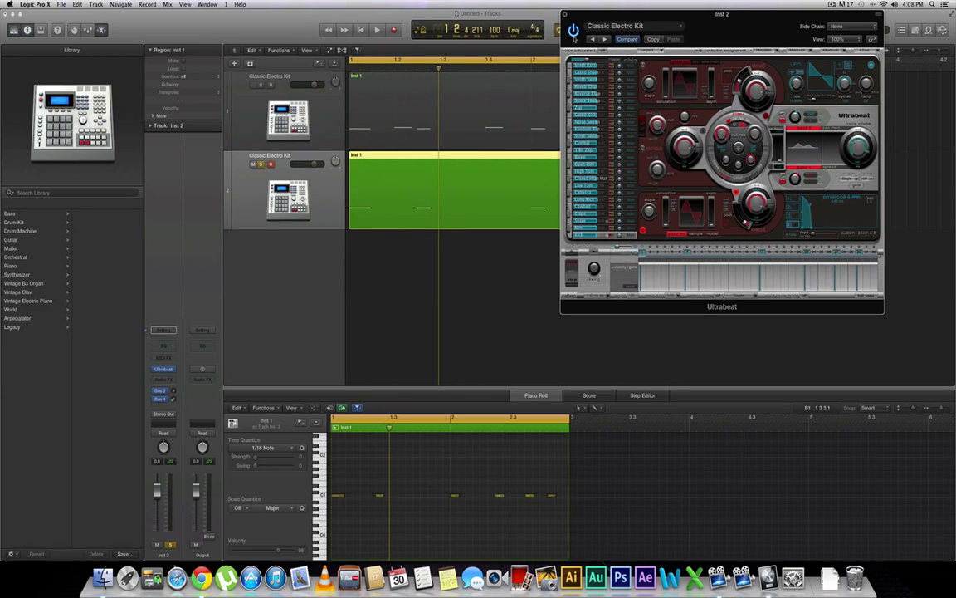
- Show the Smart Controls for the duplicated track, turn up the Kick knob, and audition the kick
{"action": "left_click", "coordinate": [73, 31]}
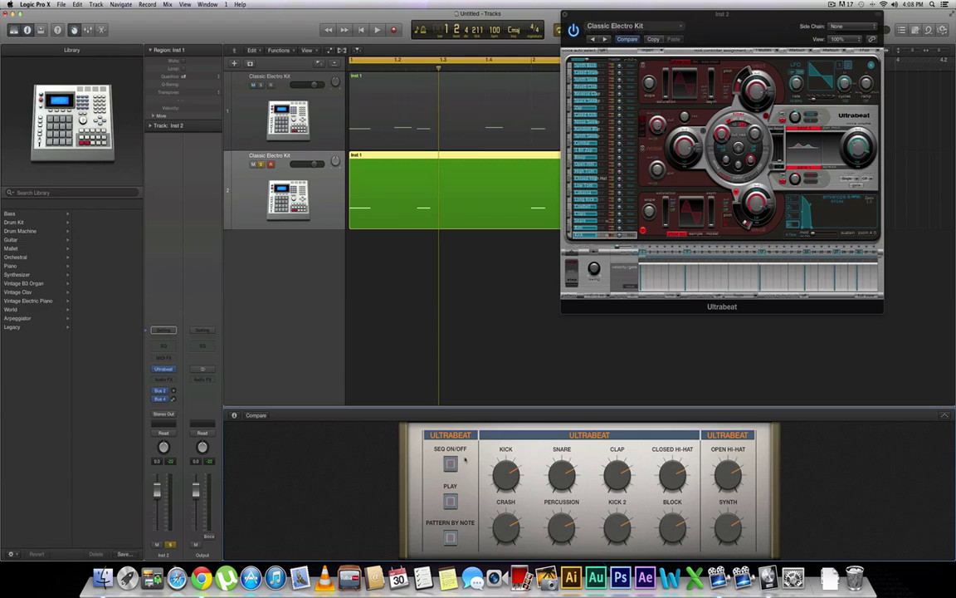
{"action": "key", "text": "space"}
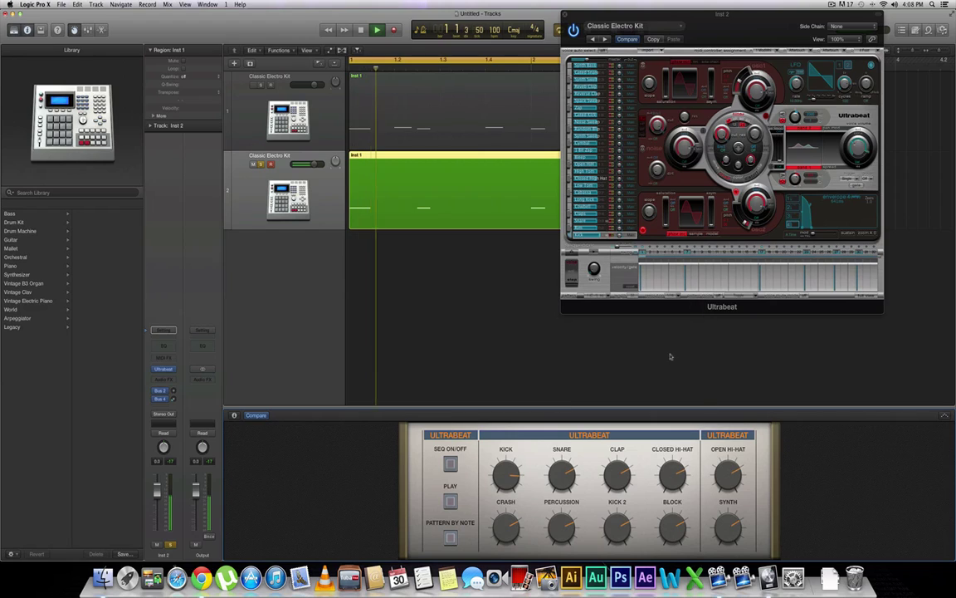
{"action": "key", "text": "space"}
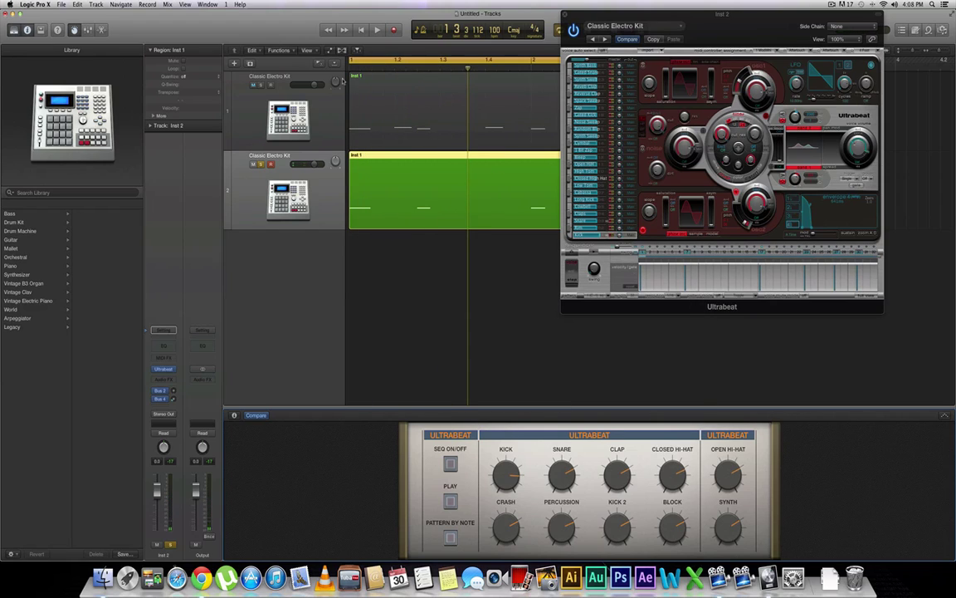
- Solo the original drum track again and play it together with the layered kick track
{"action": "left_click", "coordinate": [259, 85]}
{"action": "left_click", "coordinate": [261, 85]}
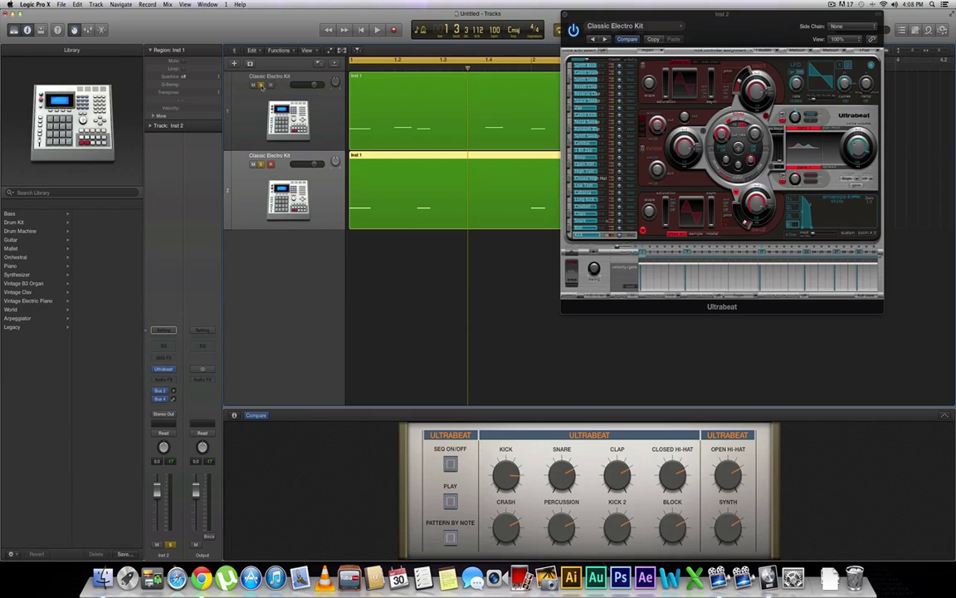
{"action": "key", "text": "space"}
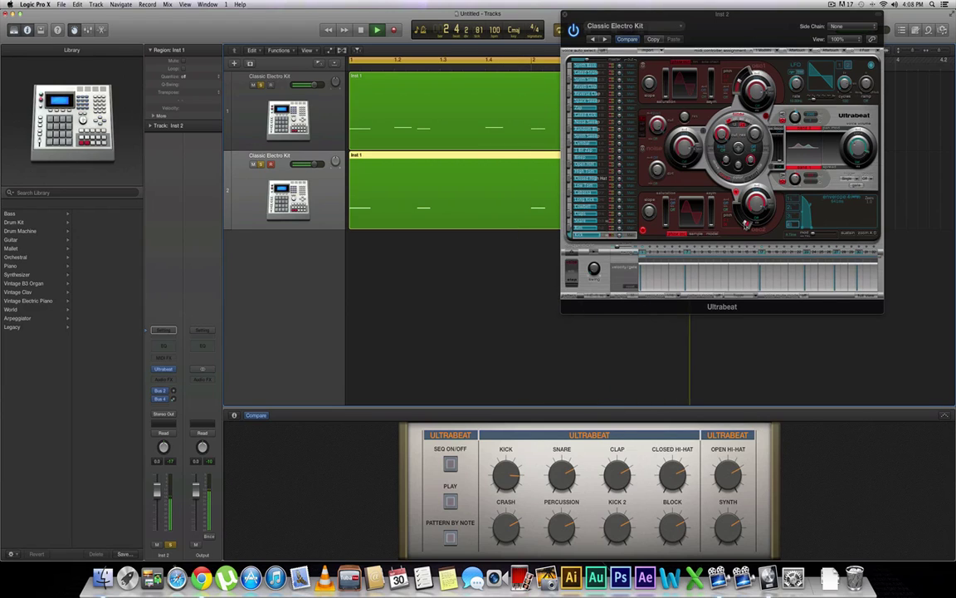
{"action": "key", "text": "space"}
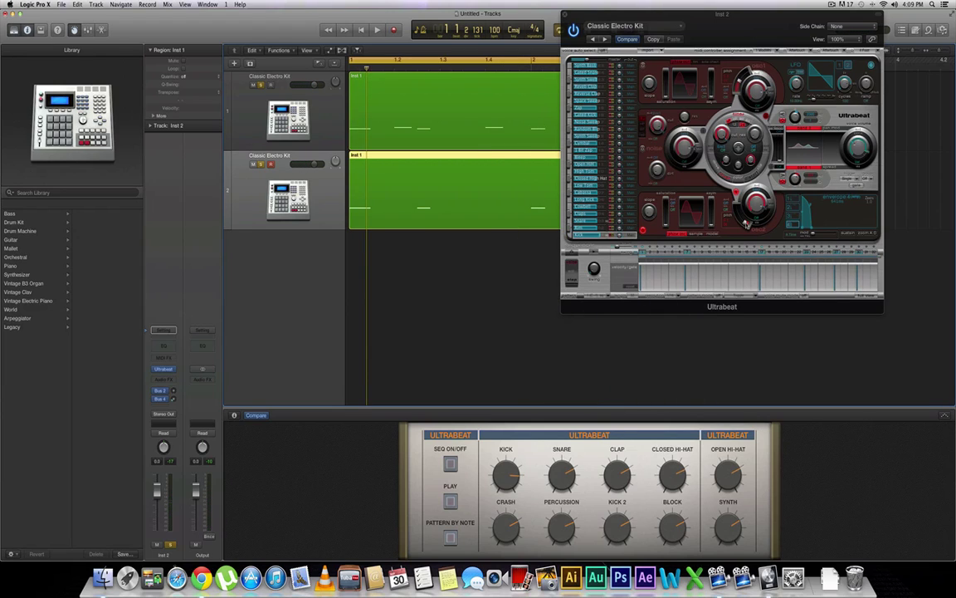
- Lower oscillator 2's pitch for the kick to about 34.6 Hz and audition it with the original drum track
{"action": "left_click", "coordinate": [746, 222]}
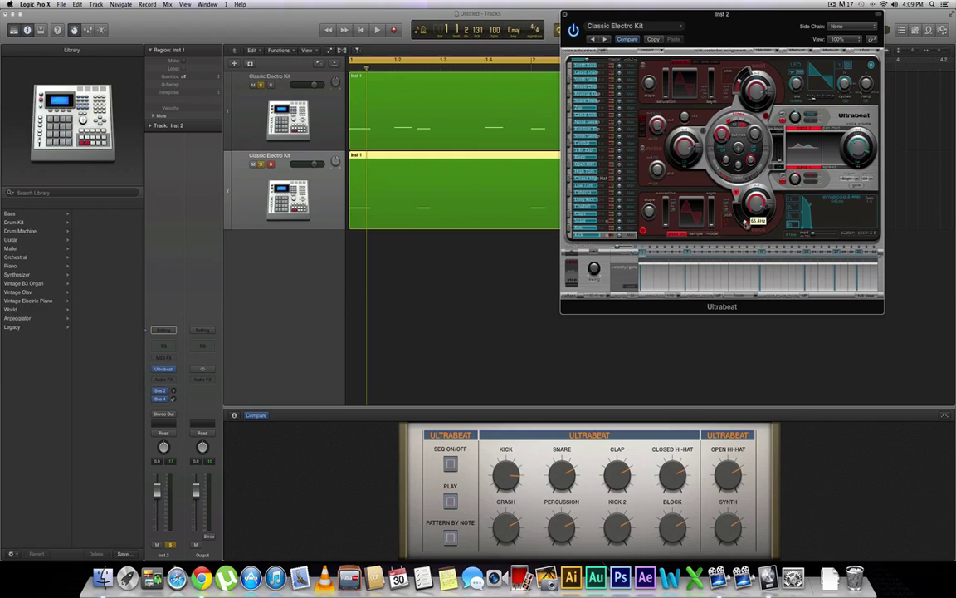
{"action": "left_click_drag", "start_coordinate": [746, 222], "coordinate": [747, 231]}
{"action": "left_click", "coordinate": [464, 280]}
{"action": "key", "text": "space"}
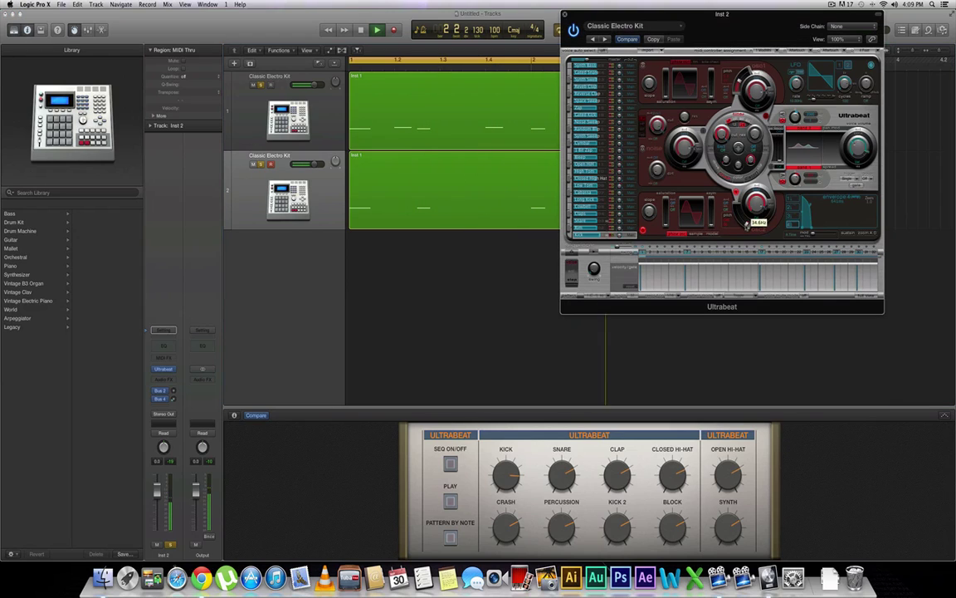
{"action": "key", "text": "space"}
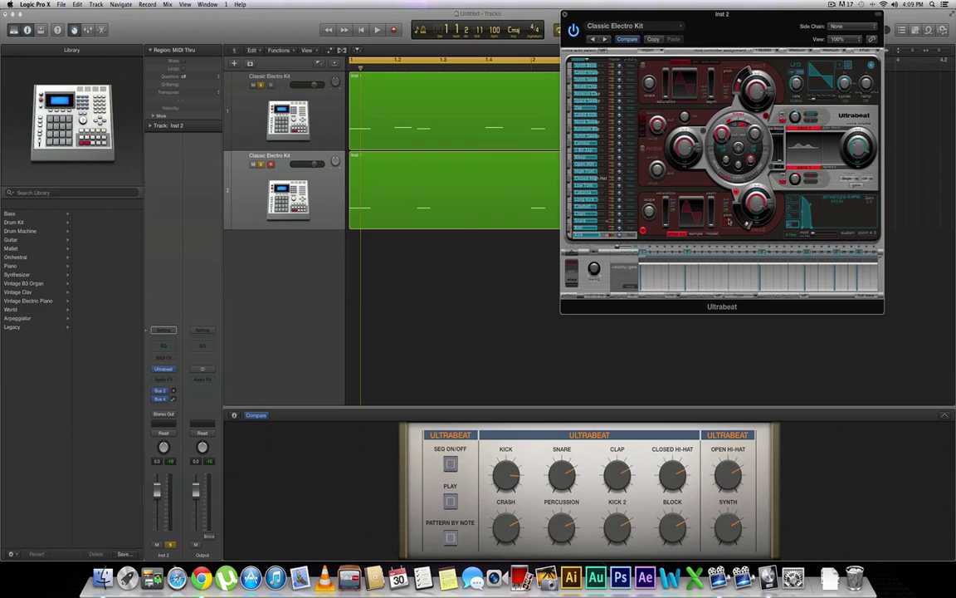
{"action": "left_click", "coordinate": [746, 225]}
{"action": "left_click", "coordinate": [747, 225]}
- Fine-tune the decay of the kick's volume envelope while auditioning both drum tracks together
{"action": "mouse_move", "coordinate": [812, 230]}
{"action": "key", "text": "space"}
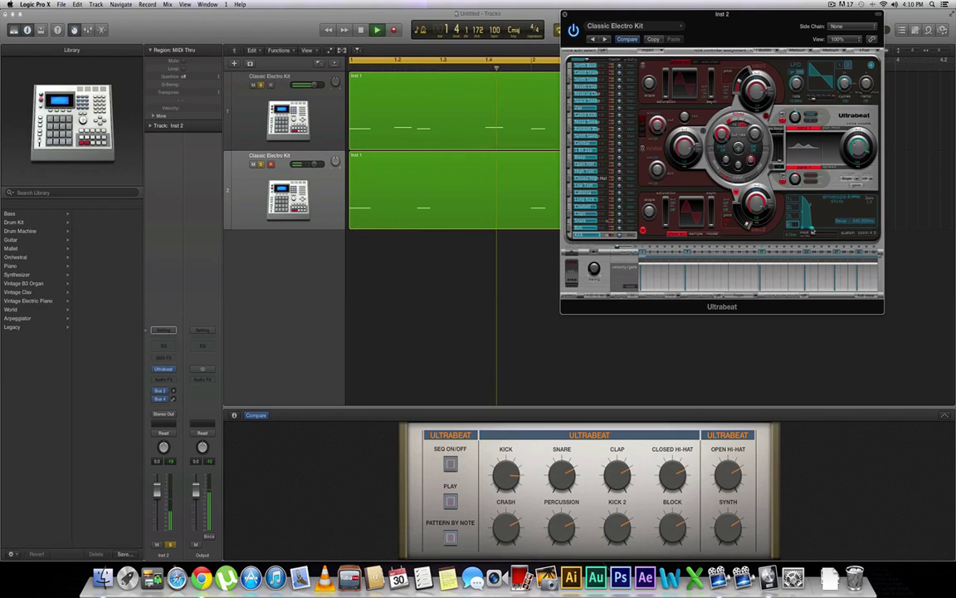
{"action": "mouse_move", "coordinate": [812, 230]}
{"action": "left_mouse_down"}
{"action": "mouse_move", "coordinate": [827, 233]}
{"action": "mouse_move", "coordinate": [814, 236]}
{"action": "left_mouse_up"}
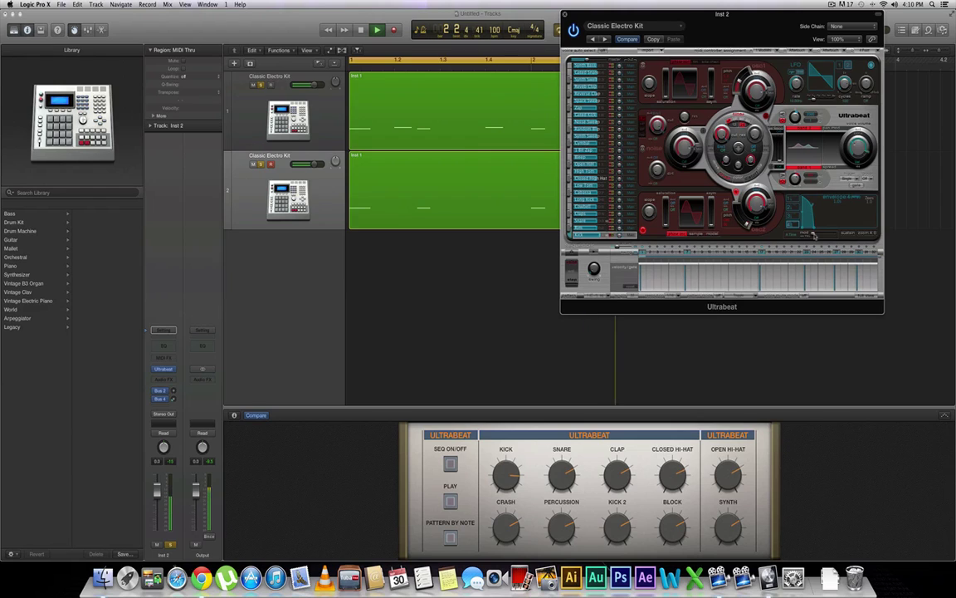
{"action": "key", "text": "space"}
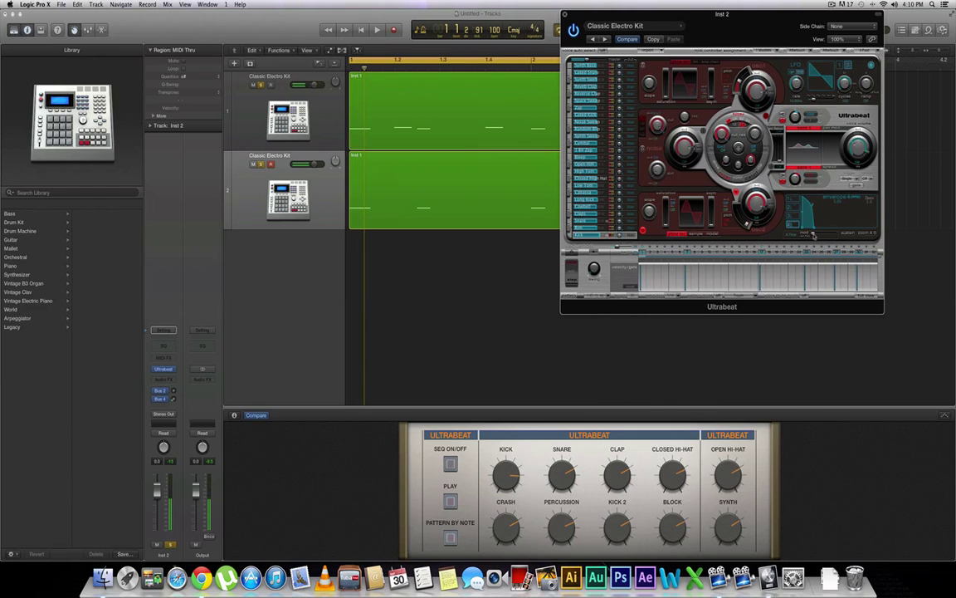